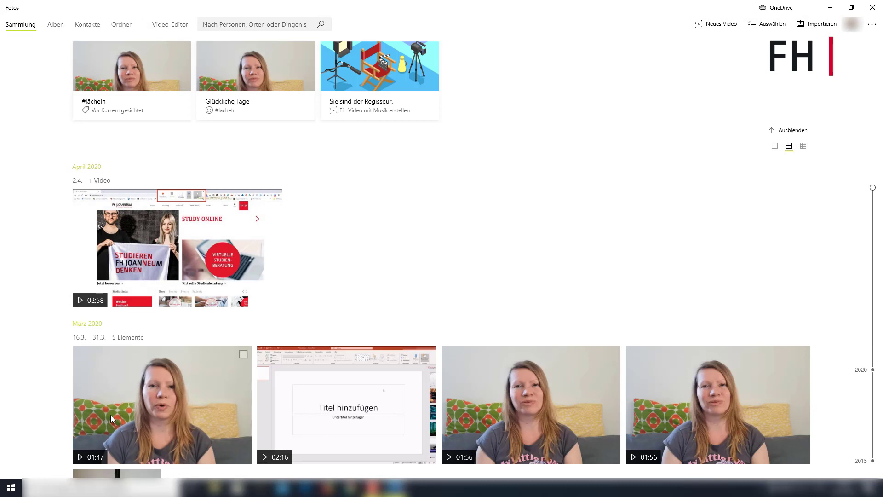
{"action": "left_click", "coordinate": [707, 25]}
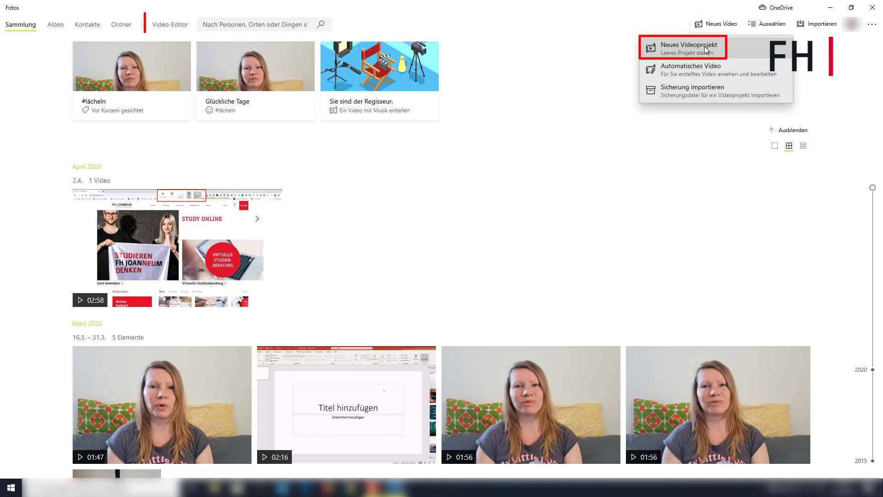
{"action": "left_click", "coordinate": [570, 29]}
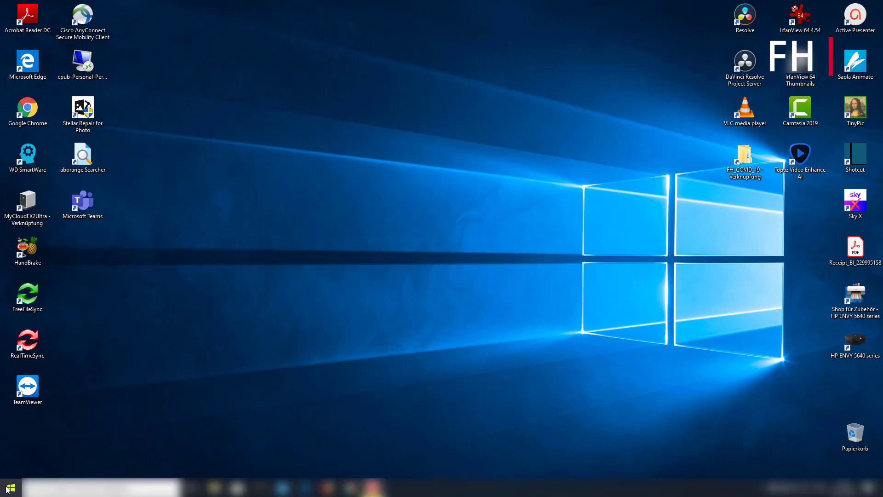
Launch the Video-Editor app from the list of installed Windows programs
{"action": "left_click", "coordinate": [9, 487]}
{"action": "scroll", "coordinate": [104, 349], "scroll_direction": "down", "scroll_amount": 10}
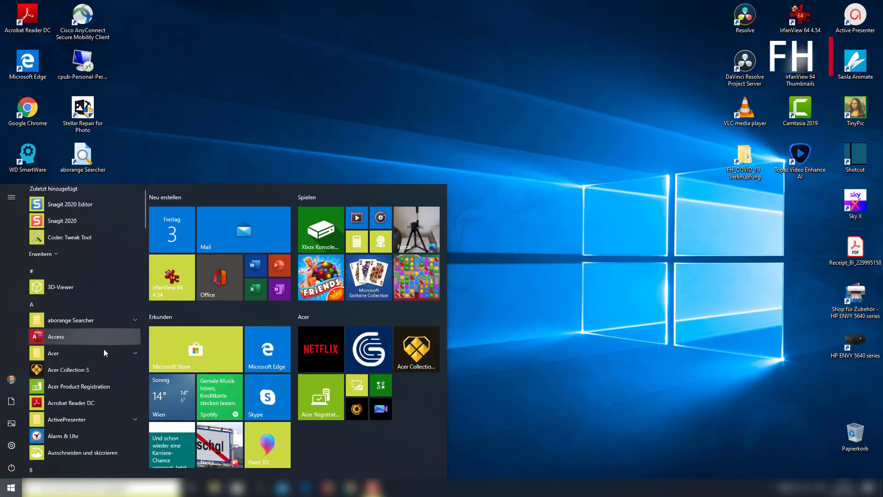
{"action": "scroll", "coordinate": [103, 349], "scroll_direction": "down", "scroll_amount": 10}
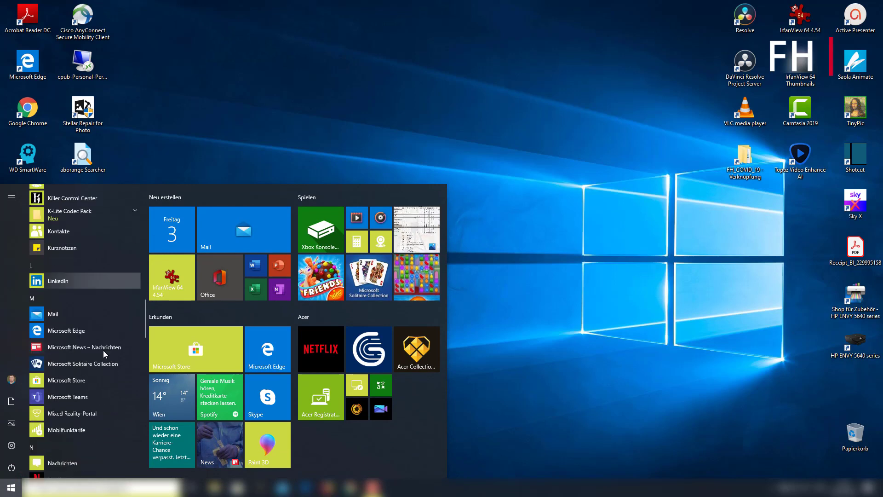
{"action": "scroll", "coordinate": [103, 350], "scroll_direction": "down", "scroll_amount": 10}
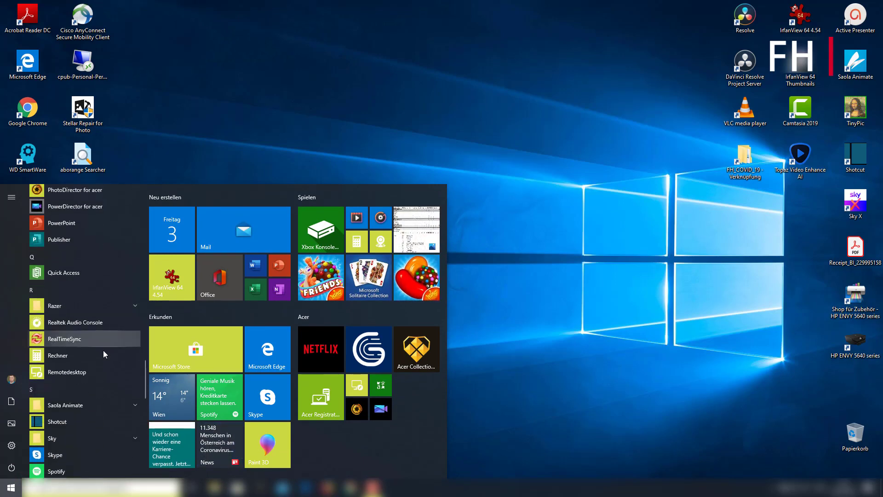
{"action": "scroll", "coordinate": [103, 349], "scroll_direction": "down", "scroll_amount": 2}
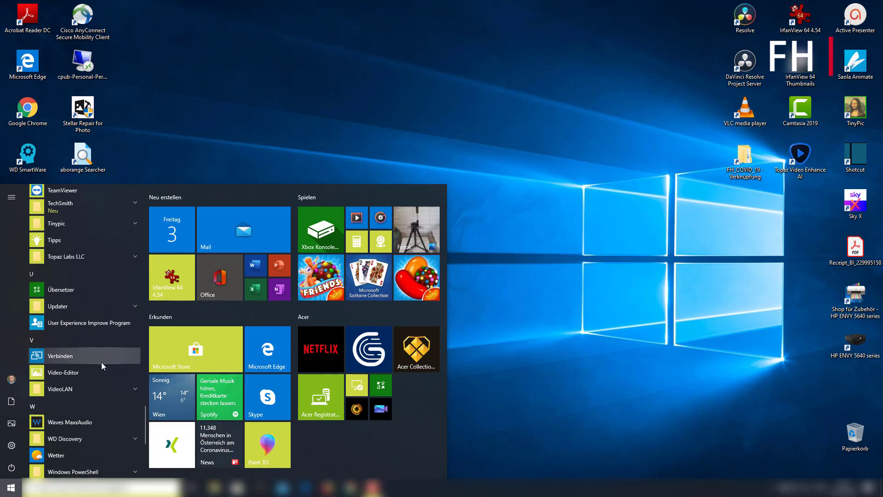
{"action": "left_click", "coordinate": [108, 372]}
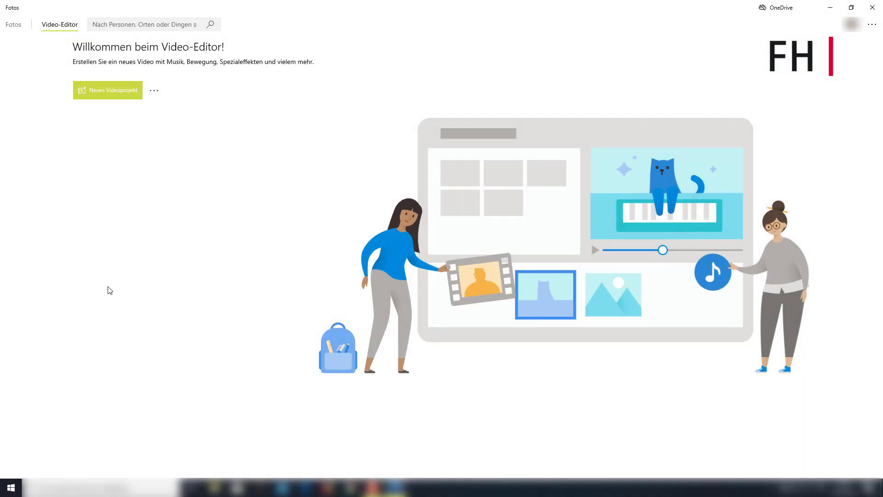
Create a new video project named "Mein Video"
{"action": "left_click", "coordinate": [98, 93]}
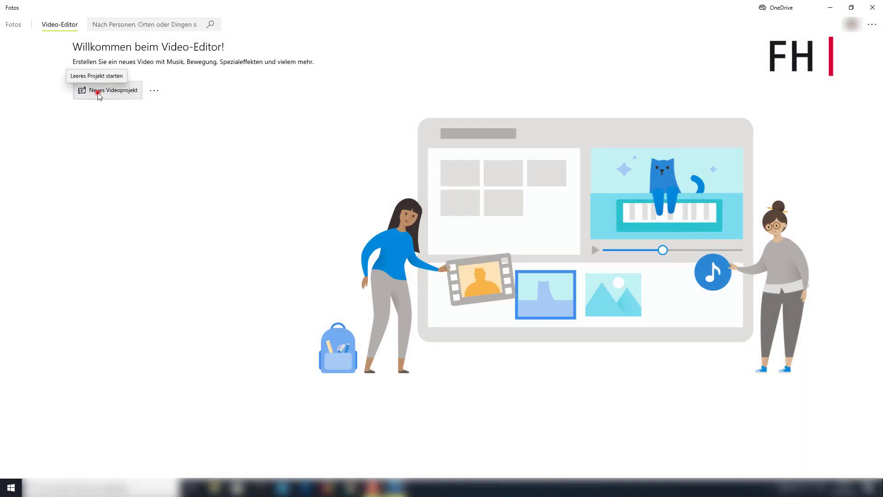
{"action": "left_click", "coordinate": [98, 92]}
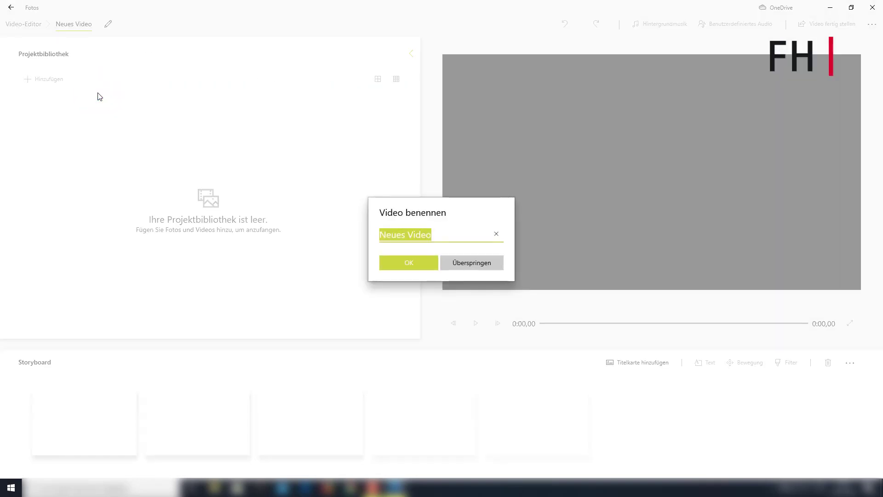
{"action": "type", "text": "Mein Video"}
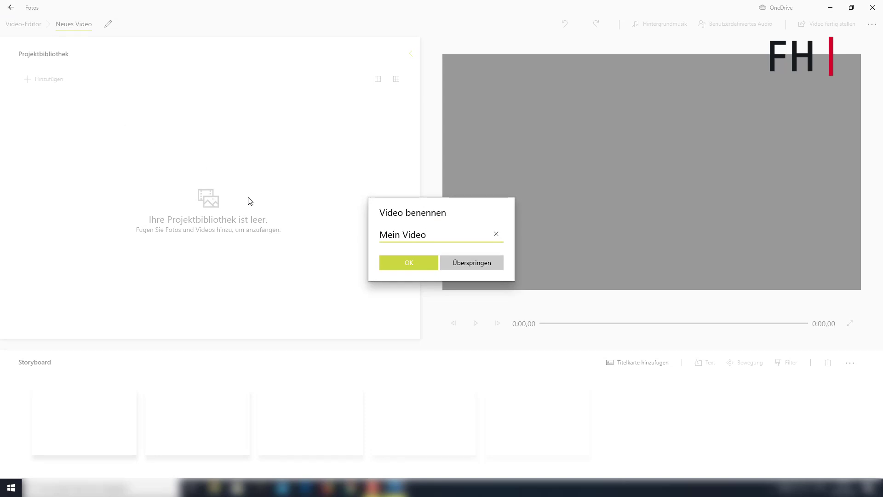
{"action": "left_click", "coordinate": [395, 262]}
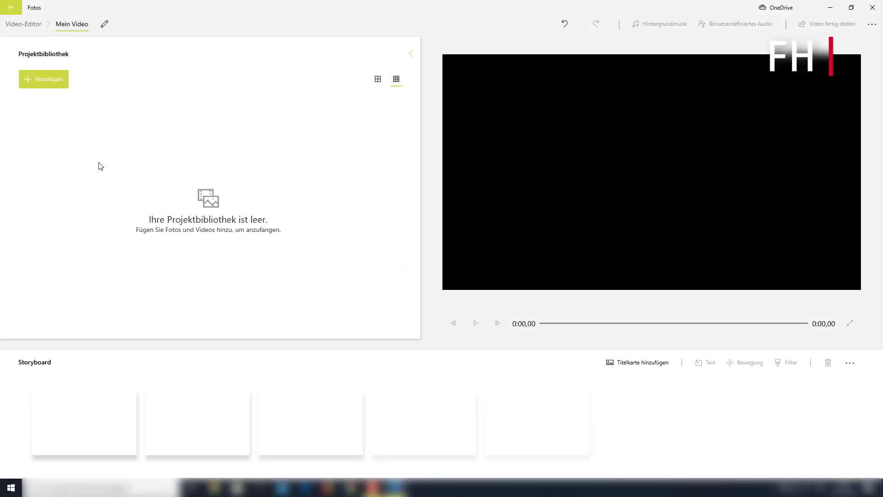
Import the MP4 file PPT_Aufzeichnung_Teil_2_ from the PC folder 20200318_PPT_Aufzeichnung into the project library
{"action": "left_click", "coordinate": [36, 81]}
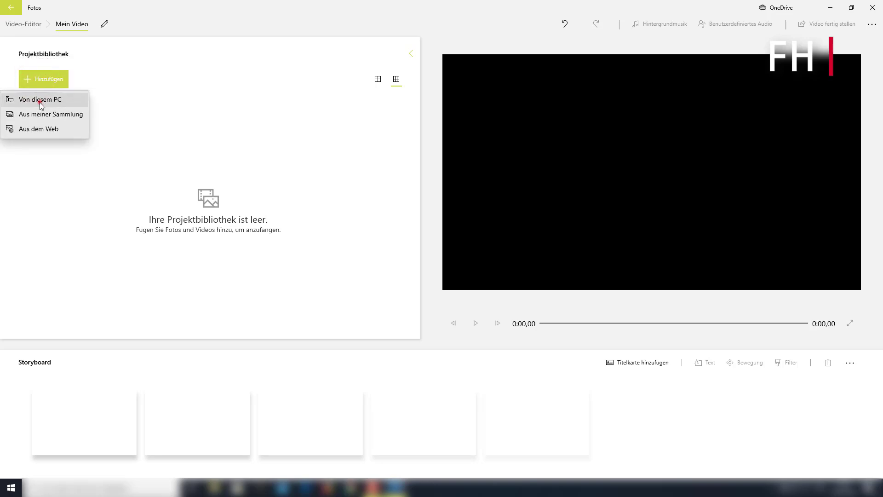
{"action": "left_click", "coordinate": [40, 104]}
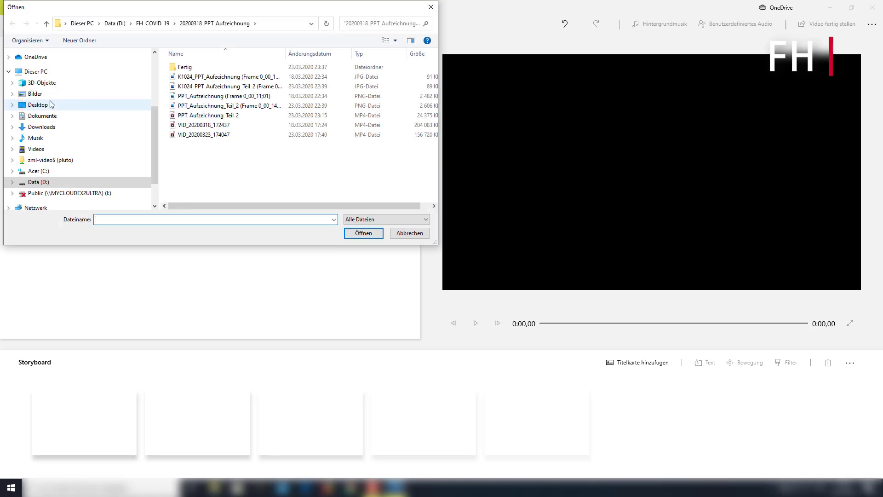
{"action": "left_click", "coordinate": [184, 117]}
{"action": "left_click", "coordinate": [360, 235]}
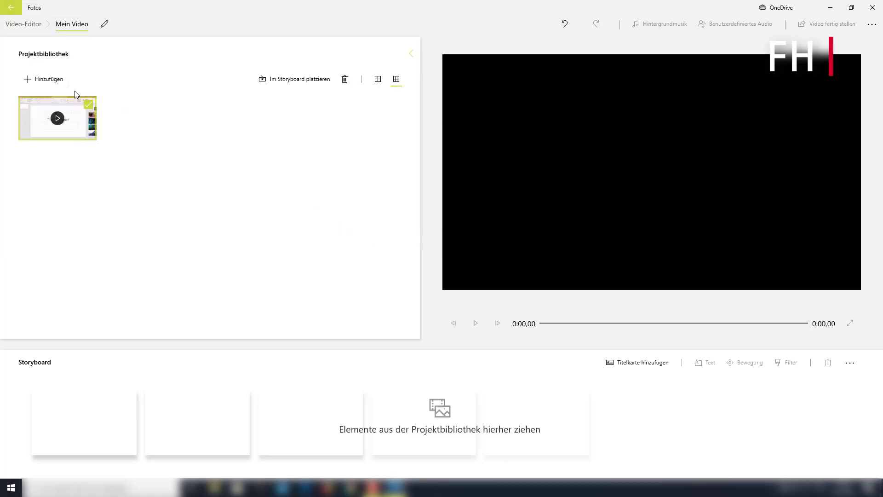
Import the image IMG_20200316_144457 from the FH_COVID_19 folder and place the video and the image, in that order, in the storyboard
{"action": "left_click", "coordinate": [38, 79]}
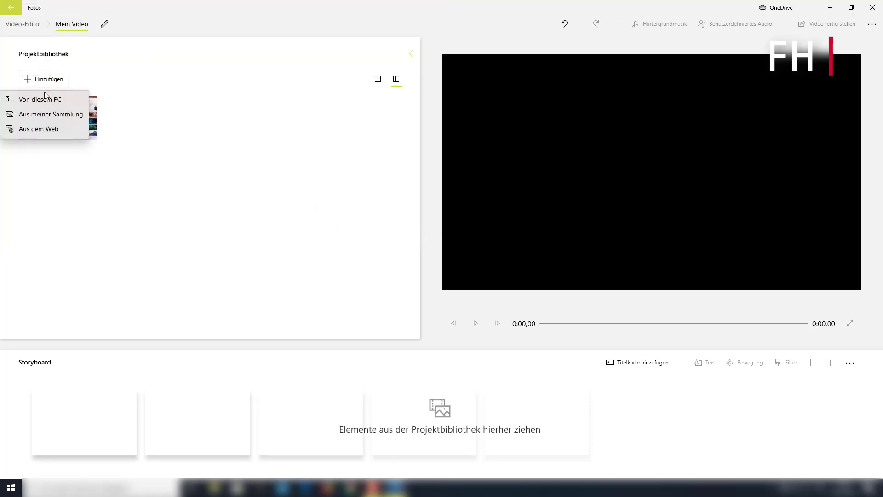
{"action": "left_click", "coordinate": [45, 96]}
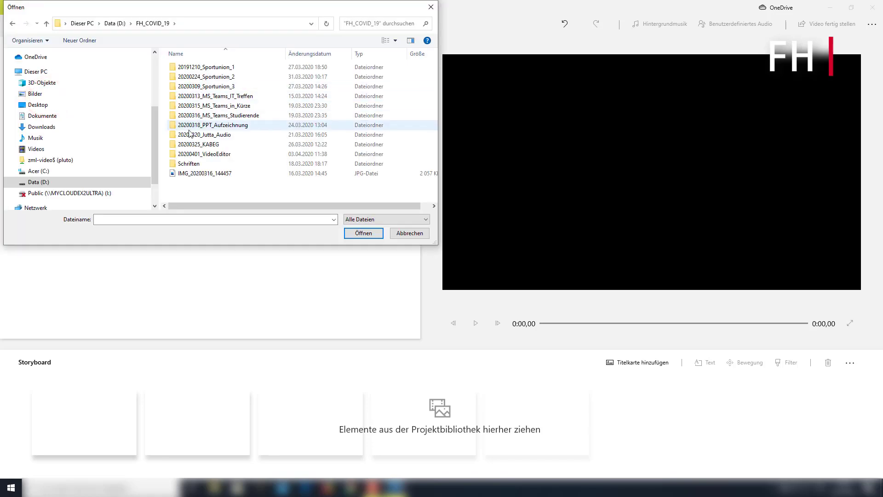
{"action": "left_click", "coordinate": [199, 173]}
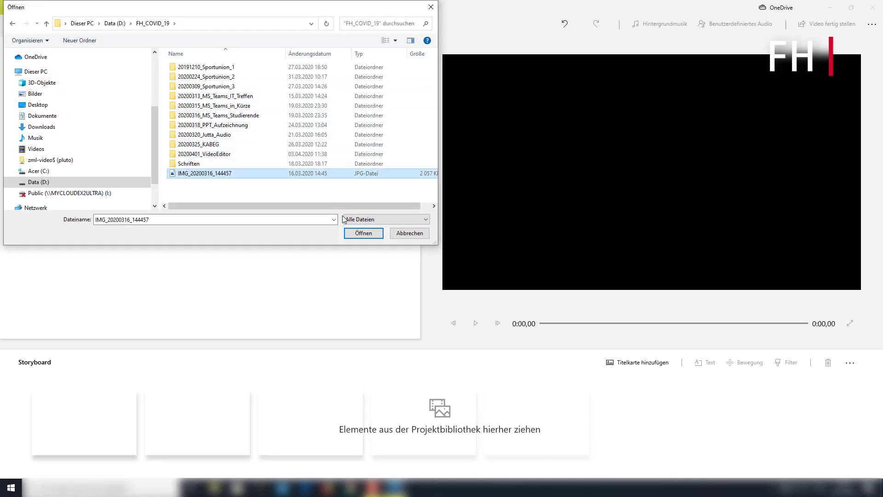
{"action": "left_click", "coordinate": [364, 233]}
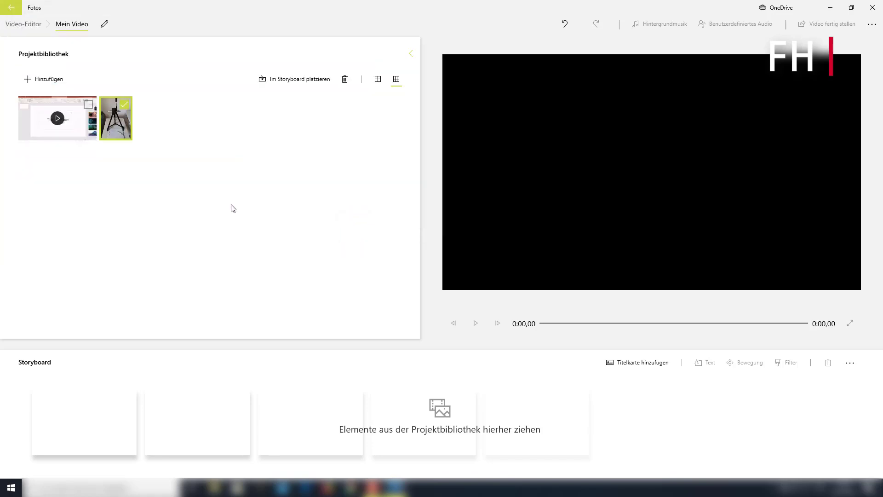
{"action": "left_click_drag", "start_coordinate": [83, 127], "coordinate": [251, 434]}
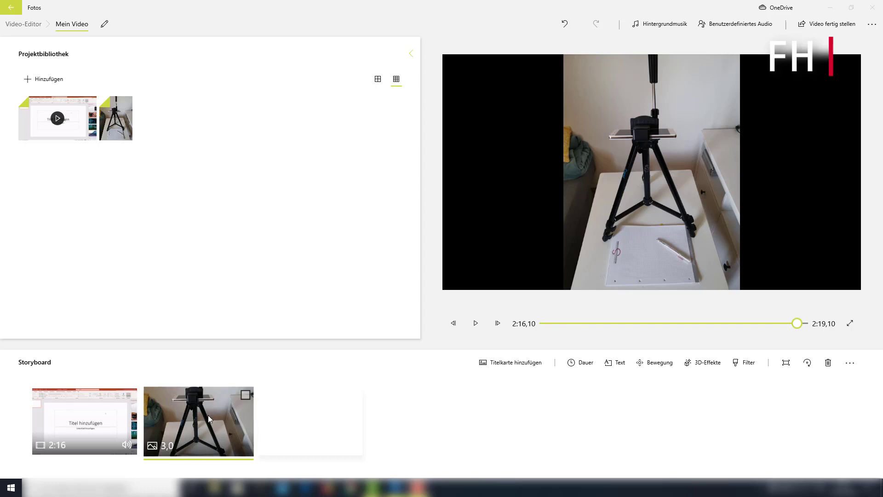
Trim the storyboard's video clip to start at about 0:22,86 and end at about 1:57,73
{"action": "left_click", "coordinate": [112, 420]}
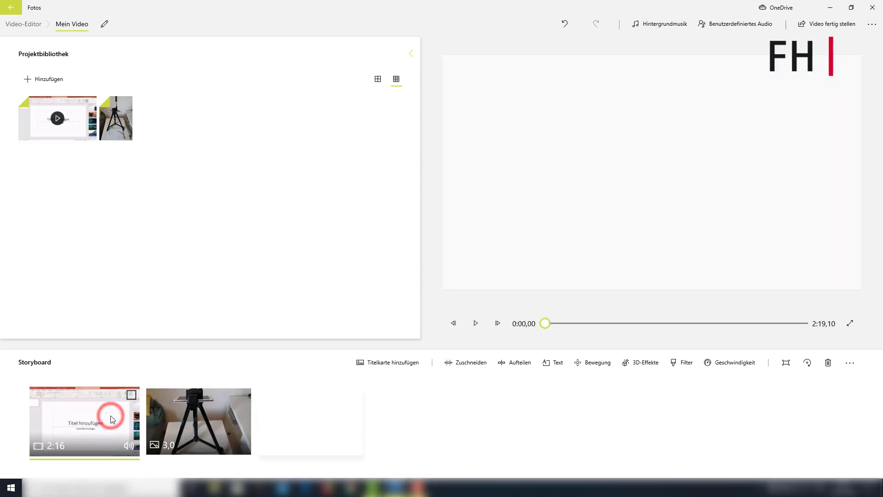
{"action": "left_click", "coordinate": [465, 368]}
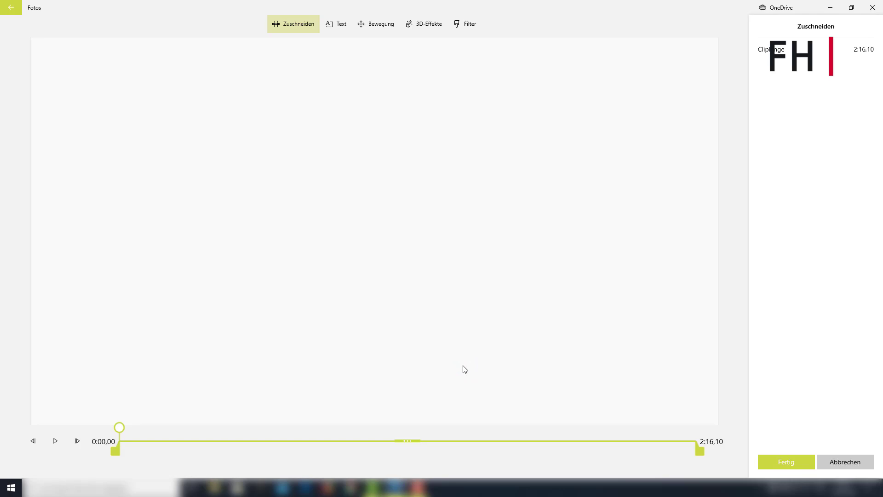
{"action": "left_click_drag", "start_coordinate": [117, 448], "coordinate": [212, 457]}
{"action": "left_click_drag", "start_coordinate": [703, 451], "coordinate": [625, 453]}
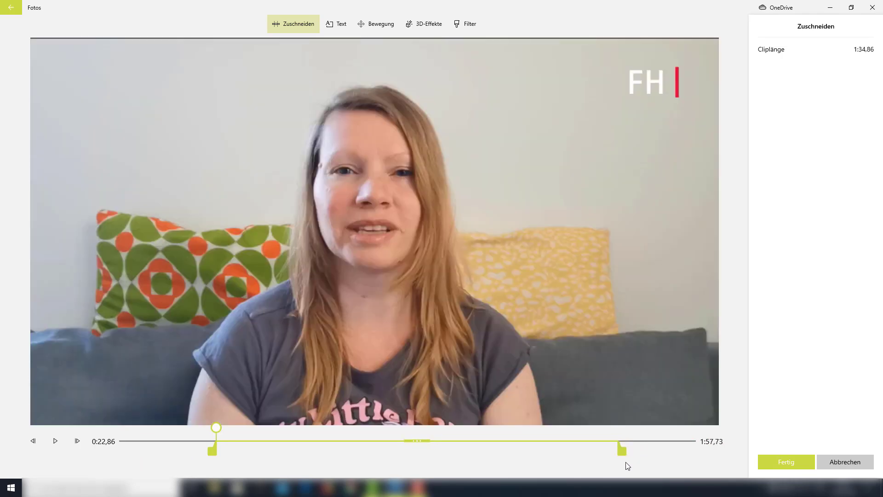
{"action": "left_click", "coordinate": [786, 462]}
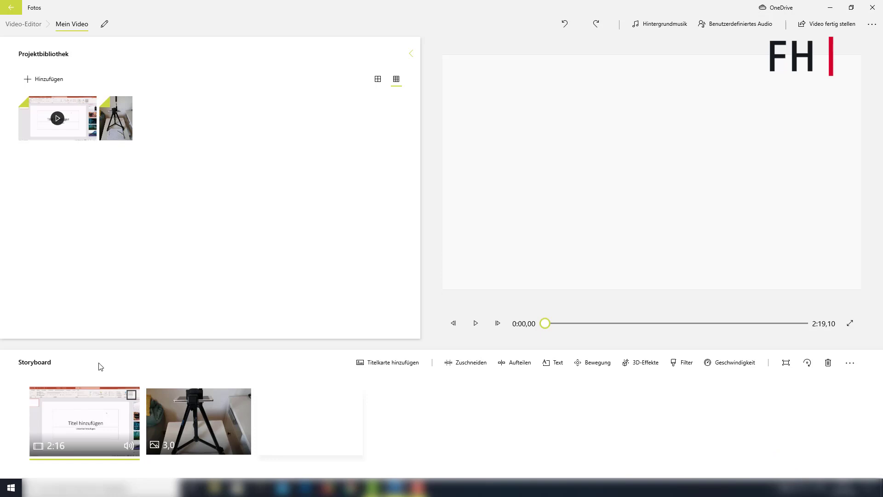
Split the video clip in the storyboard into two clips at about 1:06,23
{"action": "left_click", "coordinate": [521, 363]}
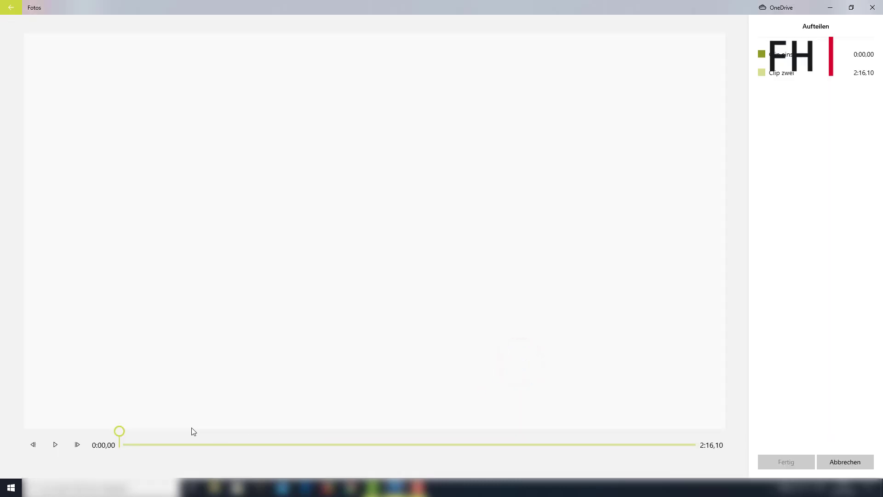
{"action": "left_click_drag", "start_coordinate": [119, 430], "coordinate": [400, 440]}
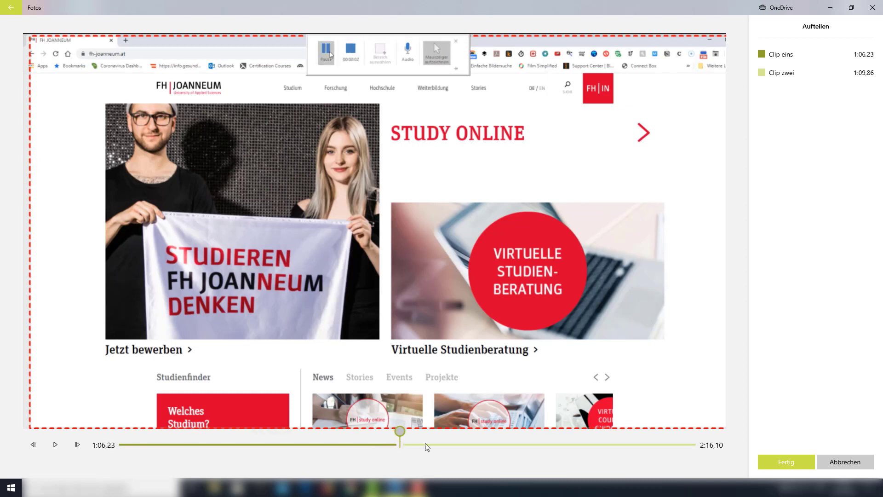
{"action": "left_click", "coordinate": [794, 462]}
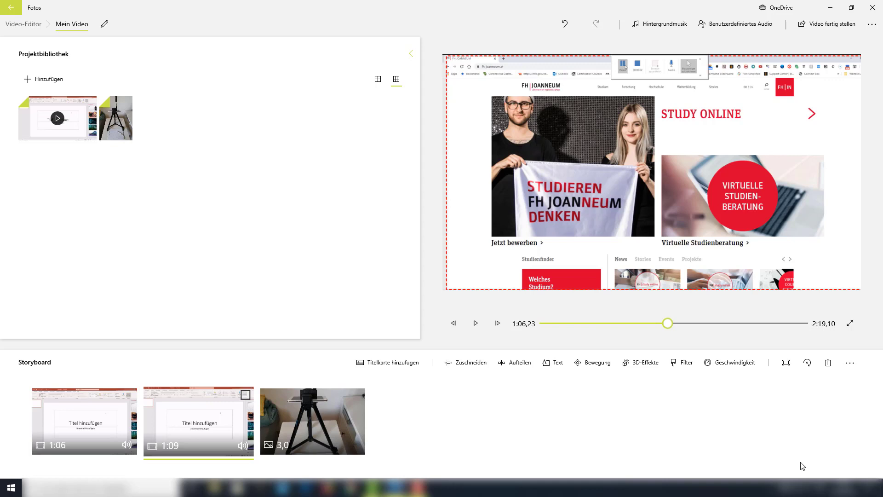
Set the display duration of the tripod photo in the storyboard to 5 seconds
{"action": "left_click", "coordinate": [278, 447]}
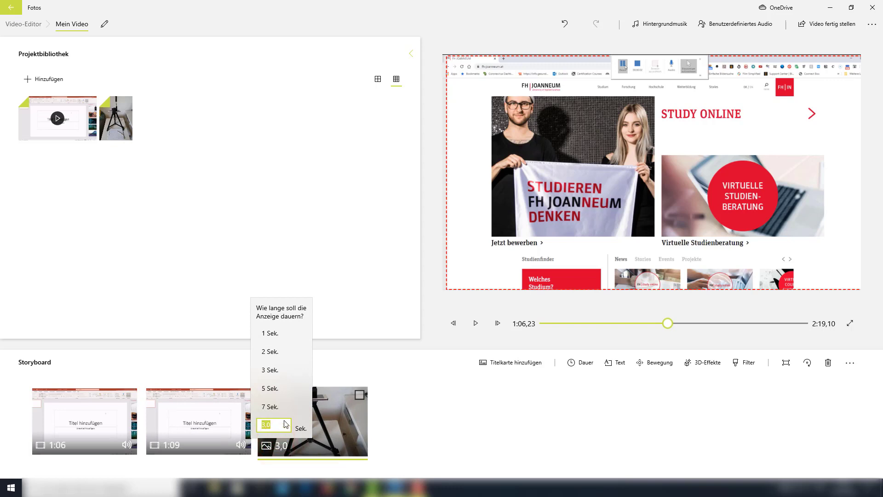
{"action": "left_click", "coordinate": [273, 389]}
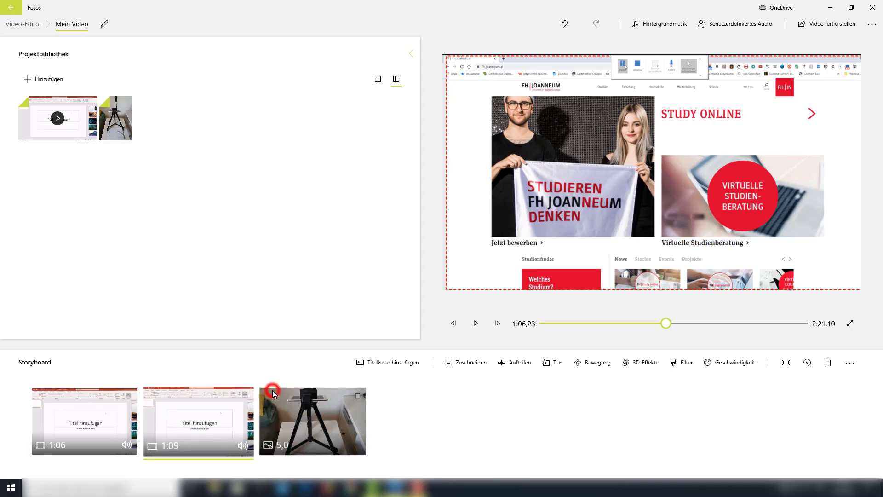
Set the tripod photo's display duration to 3 seconds
{"action": "left_click", "coordinate": [303, 400]}
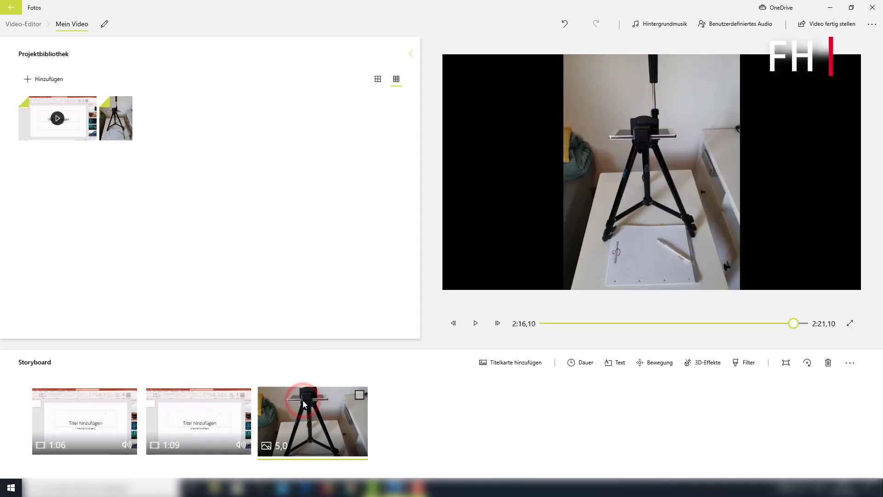
{"action": "left_click", "coordinate": [586, 363]}
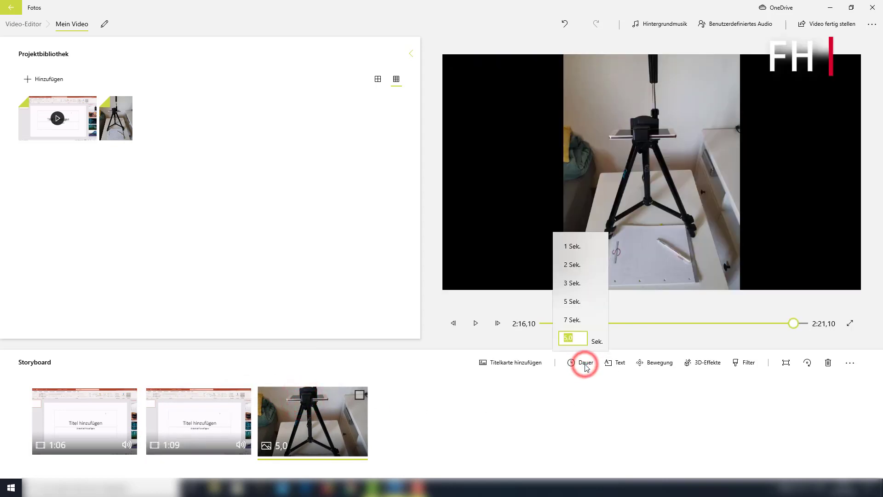
{"action": "left_click", "coordinate": [573, 283]}
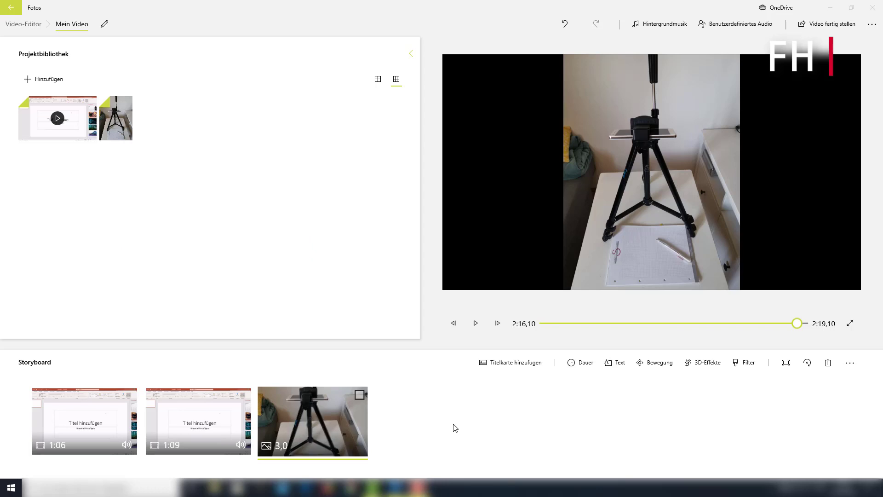
Add the text "Stativ" in the animated style Einfach to the tripod photo in the storyboard
{"action": "left_click", "coordinate": [338, 426]}
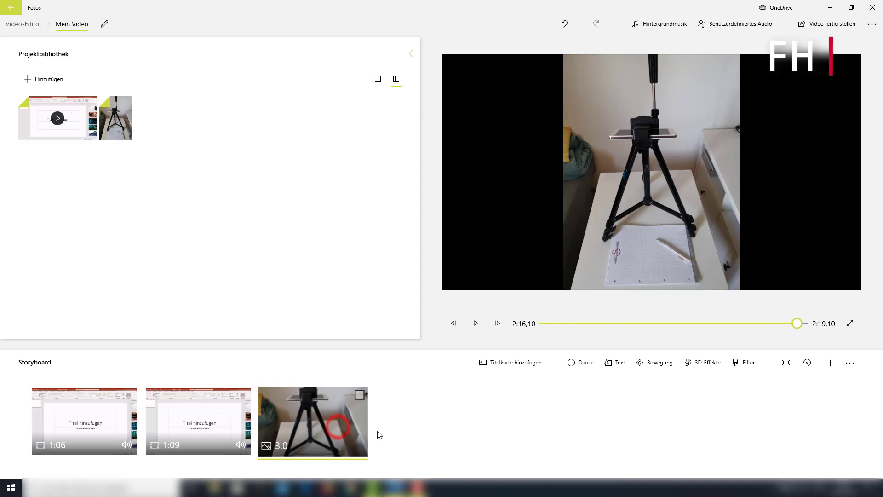
{"action": "left_click", "coordinate": [617, 363]}
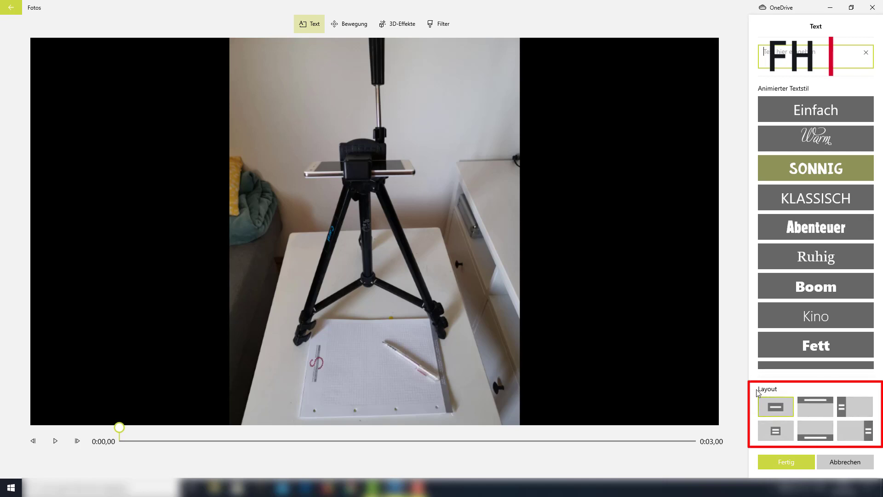
{"action": "left_click", "coordinate": [814, 110]}
{"action": "left_click", "coordinate": [770, 49]}
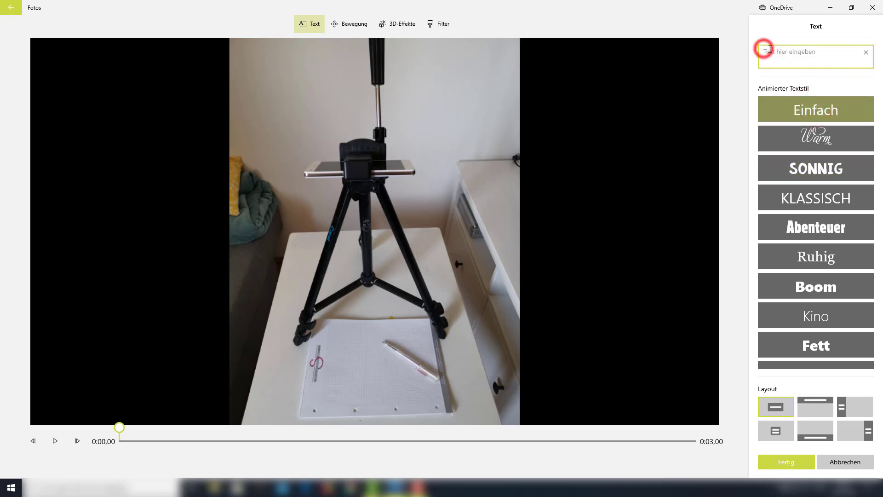
{"action": "type", "text": "Stat"}
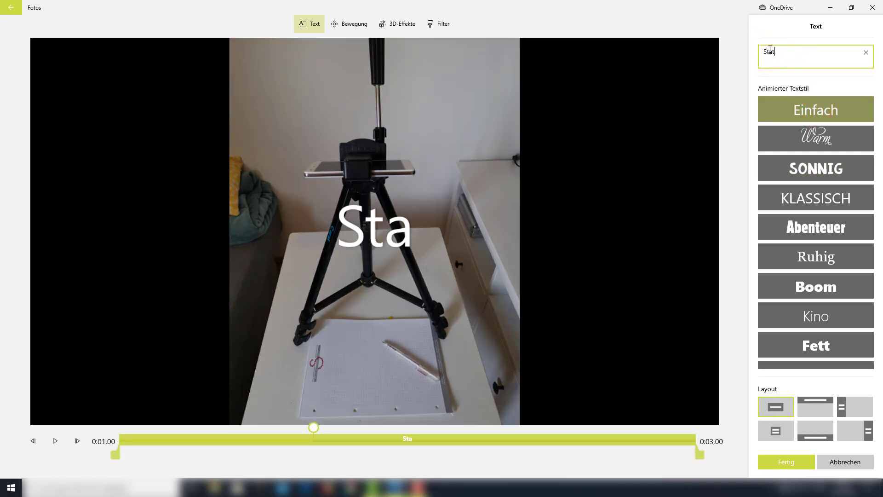
{"action": "type", "text": "iv"}
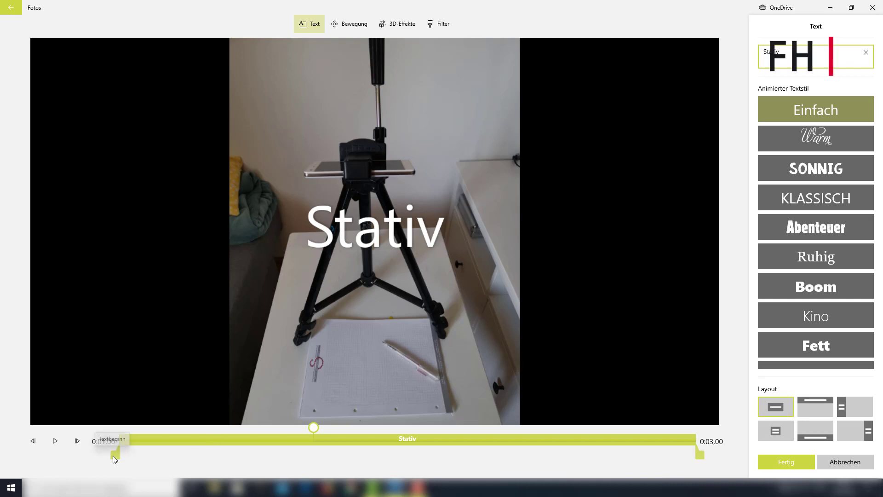
Shorten the "Stativ" text's display span to roughly the middle half of the photo's duration and apply the text
{"action": "left_click_drag", "start_coordinate": [113, 457], "coordinate": [258, 462]}
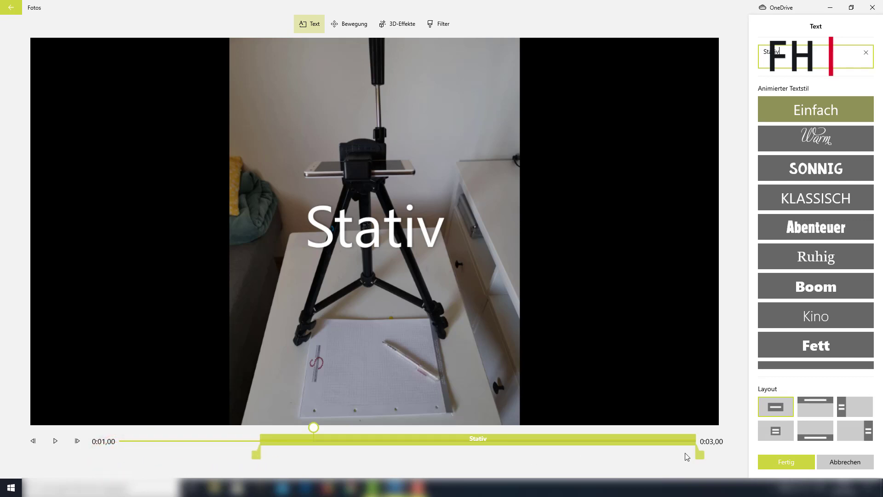
{"action": "left_click_drag", "start_coordinate": [698, 457], "coordinate": [551, 456]}
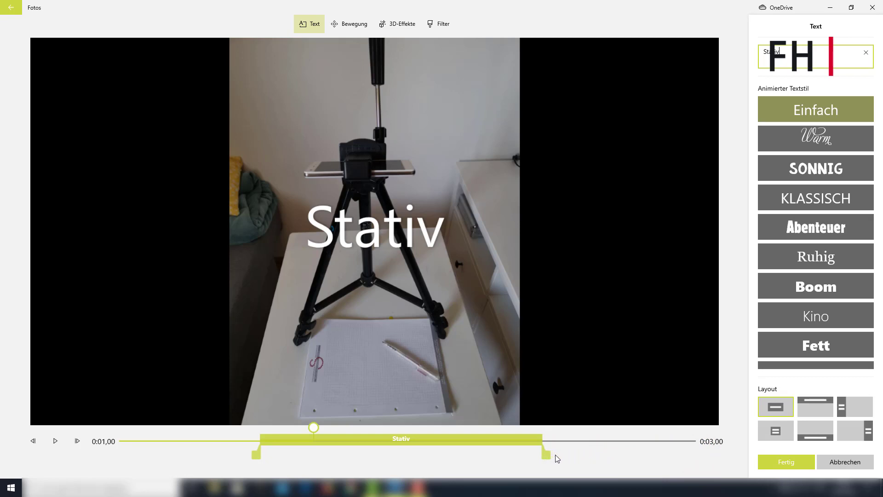
{"action": "left_click", "coordinate": [766, 462]}
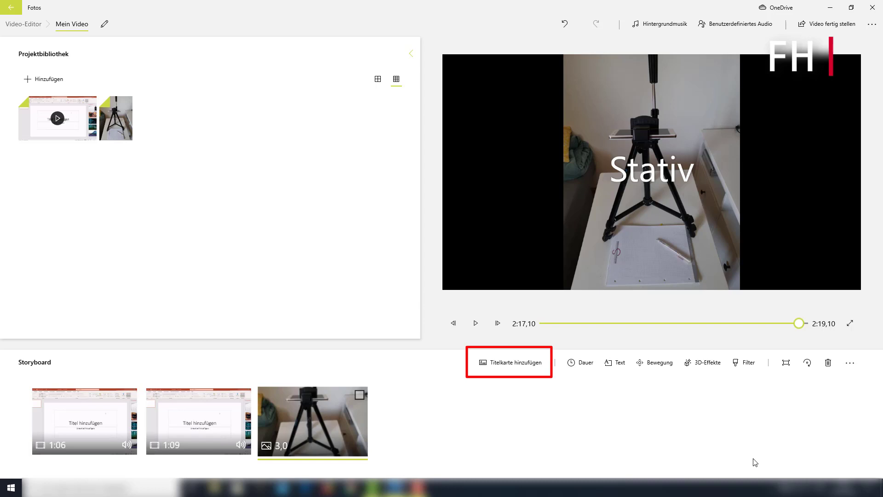
Insert a title card before the tripod photo and give it the text "Anfang"
{"action": "left_click", "coordinate": [503, 367]}
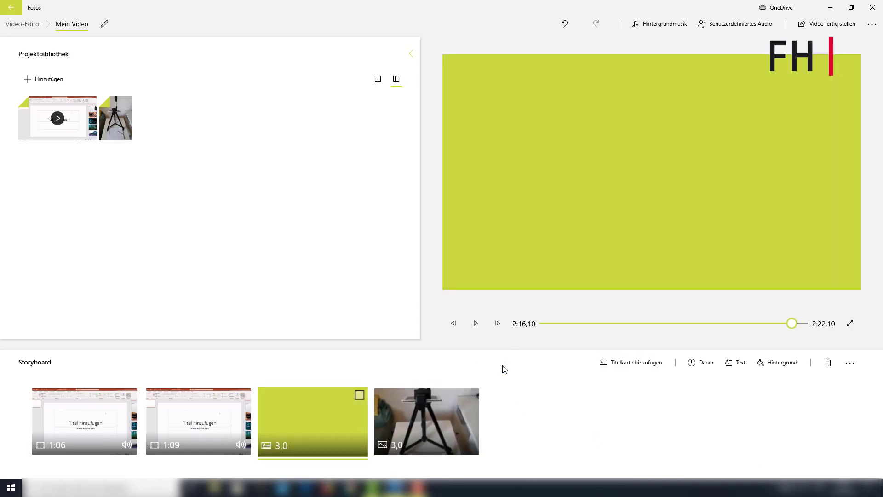
{"action": "left_click", "coordinate": [733, 367]}
{"action": "type", "text": "Titel"}
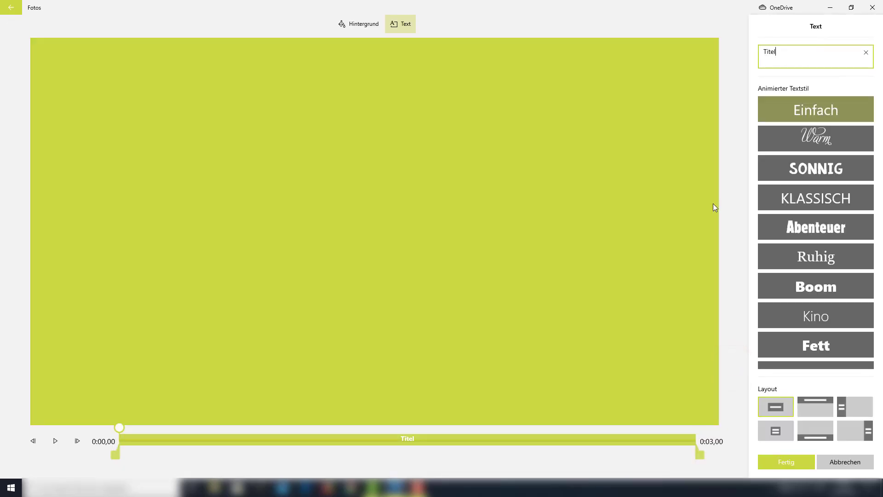
{"action": "double_click", "coordinate": [780, 51]}
{"action": "type", "text": "A"}
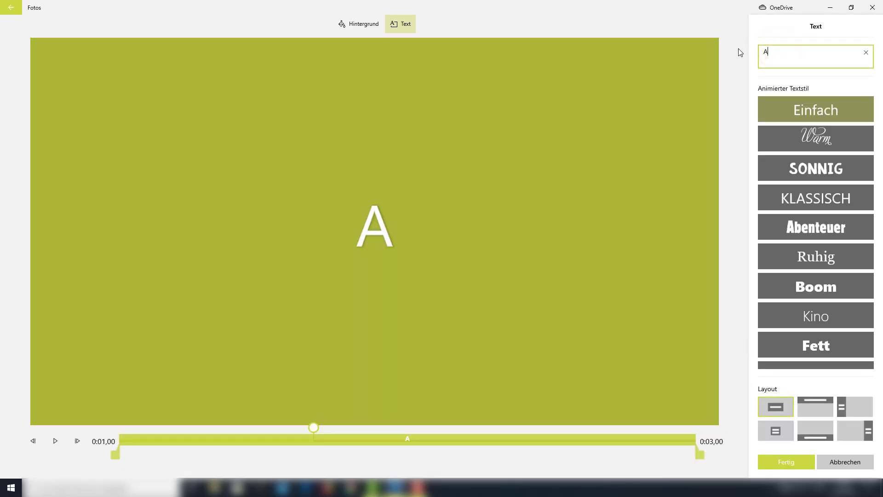
{"action": "type", "text": "nfang"}
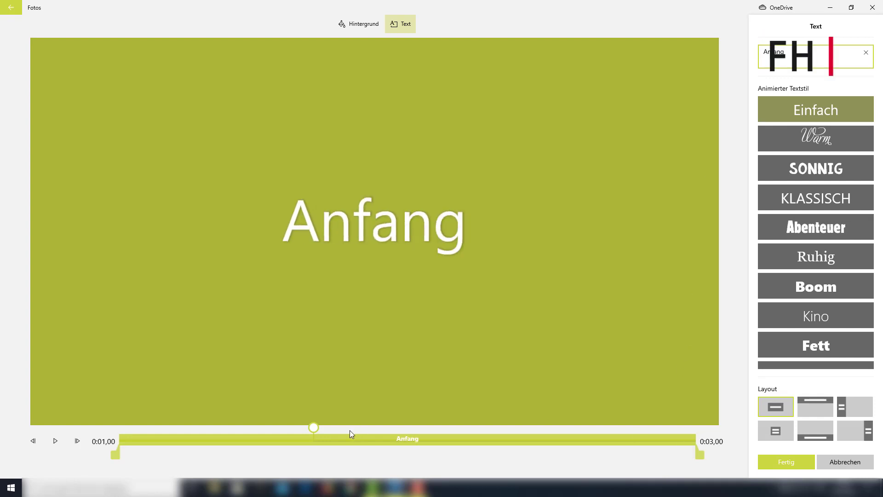
Trim the "Anfang" text's display span slightly at both ends and apply it to the title card
{"action": "left_click_drag", "start_coordinate": [115, 454], "coordinate": [172, 454]}
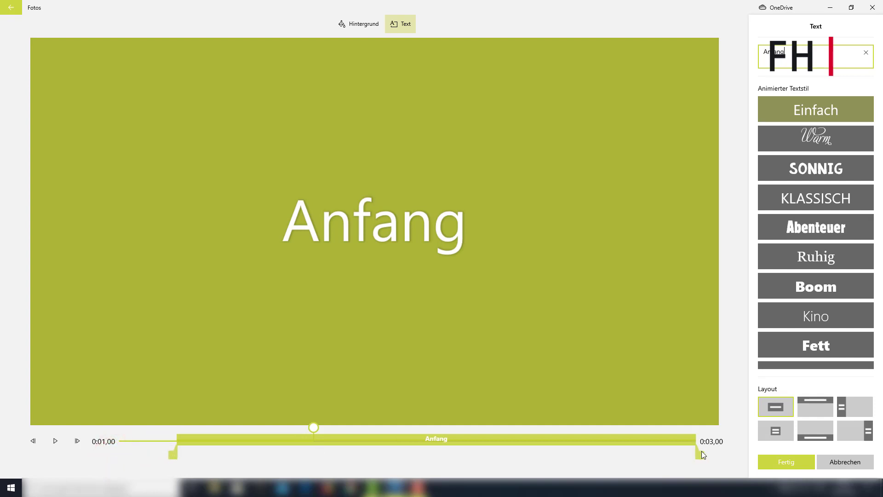
{"action": "left_click_drag", "start_coordinate": [701, 455], "coordinate": [660, 454]}
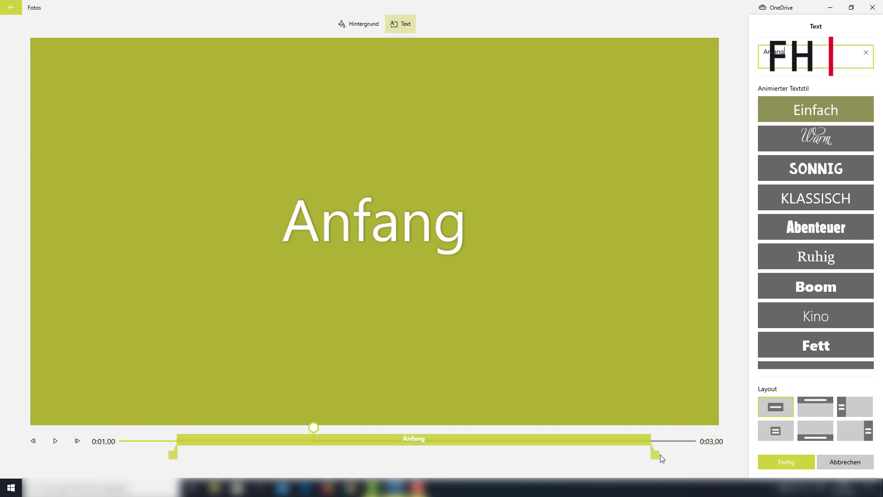
{"action": "left_click", "coordinate": [787, 463]}
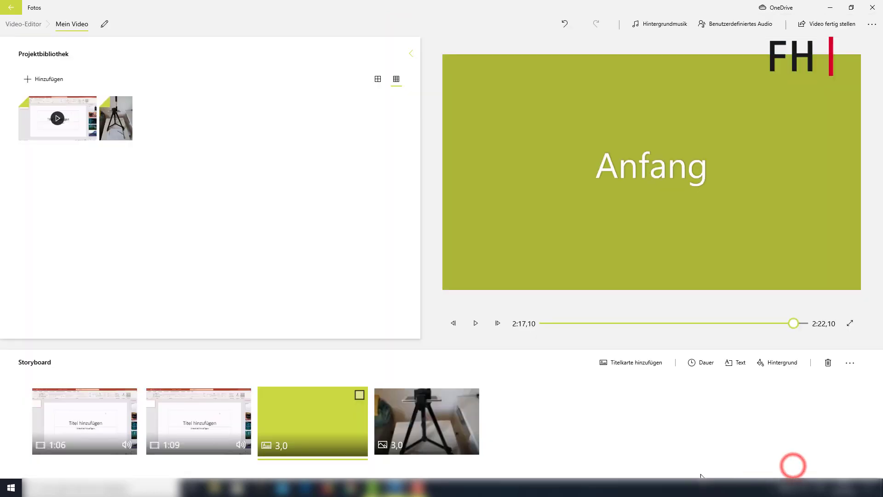
Move the title card to the start of the storyboard and set its background colour to turquoise green
{"action": "left_click_drag", "start_coordinate": [327, 421], "coordinate": [82, 438]}
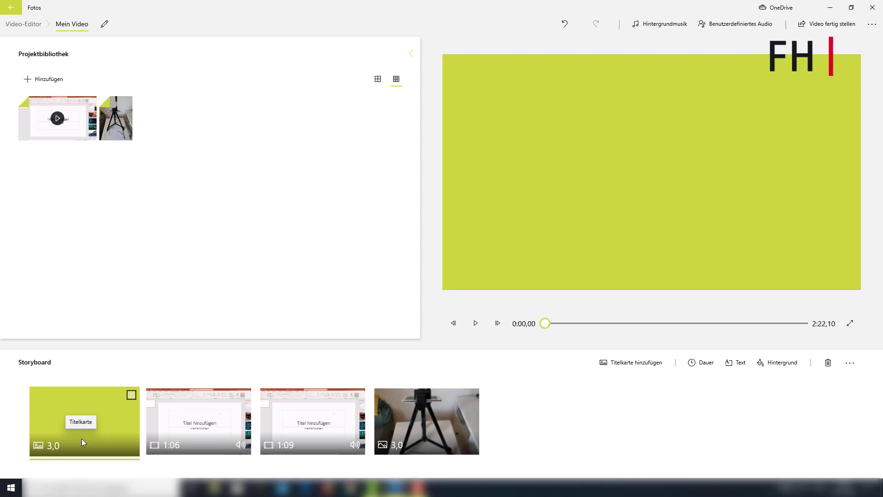
{"action": "left_click", "coordinate": [81, 438]}
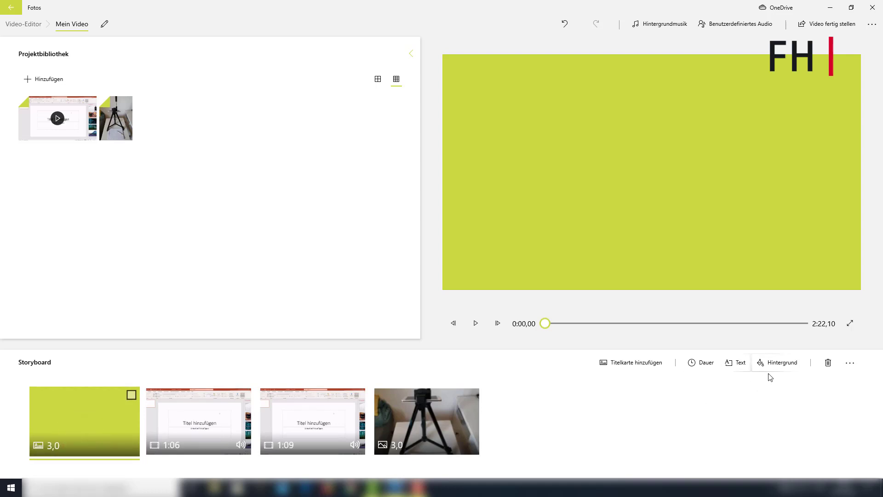
{"action": "left_click", "coordinate": [776, 363]}
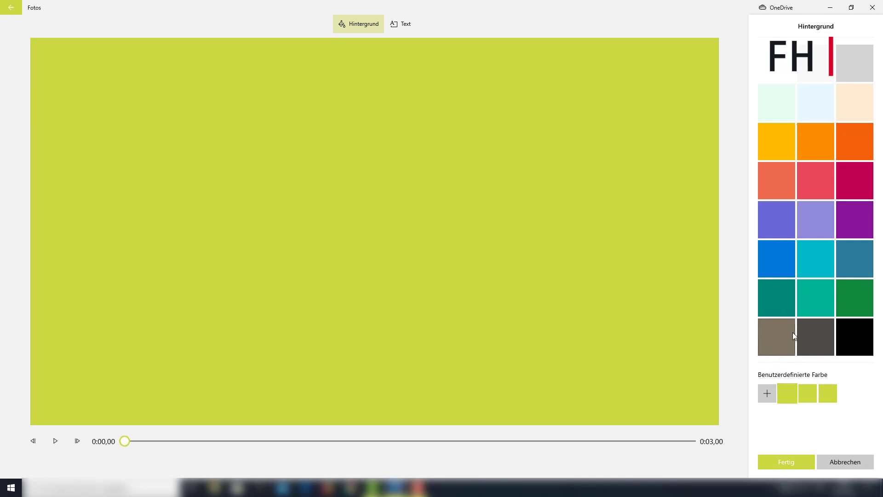
{"action": "left_click", "coordinate": [811, 298]}
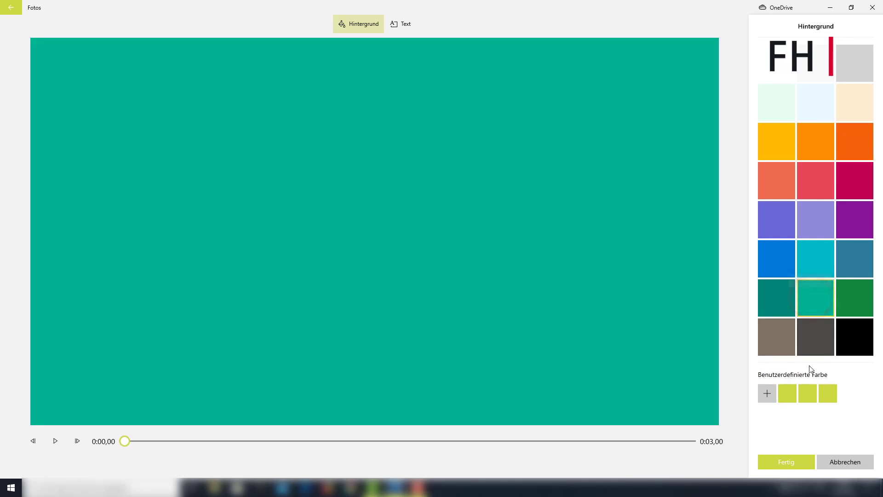
{"action": "left_click", "coordinate": [786, 461]}
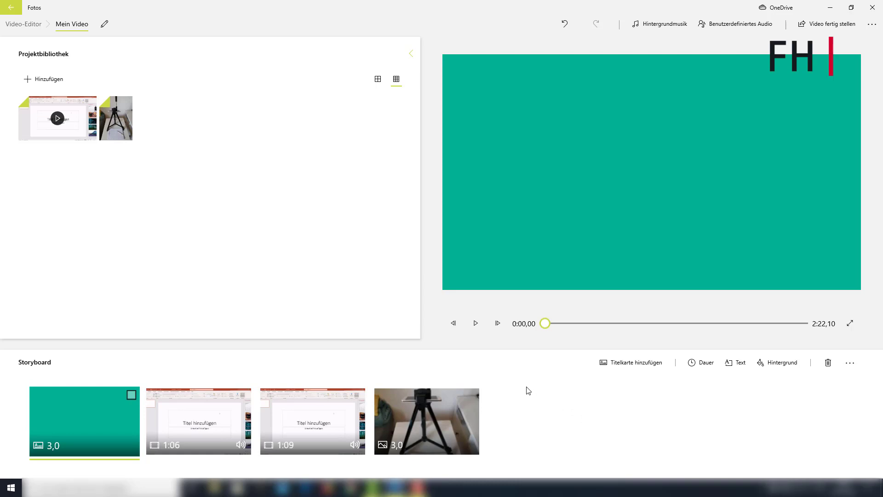
Apply the Energetisch filter to the second video clip in the storyboard
{"action": "left_click", "coordinate": [317, 411]}
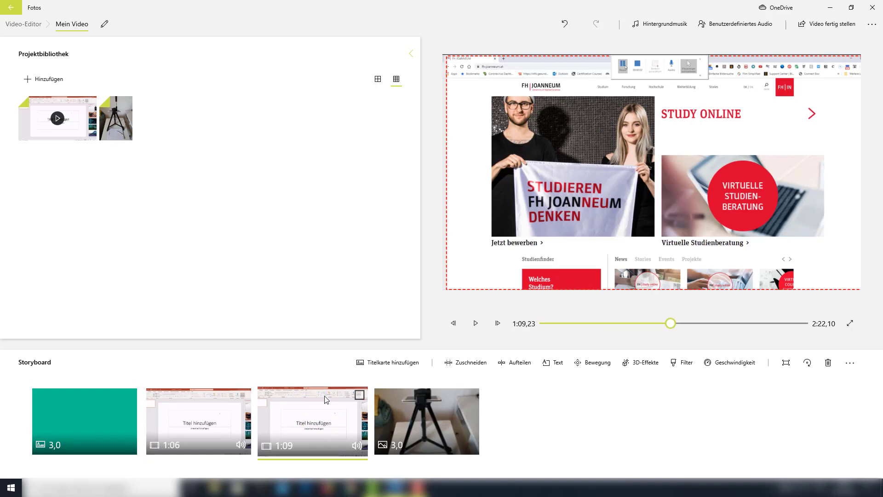
{"action": "left_click", "coordinate": [684, 364]}
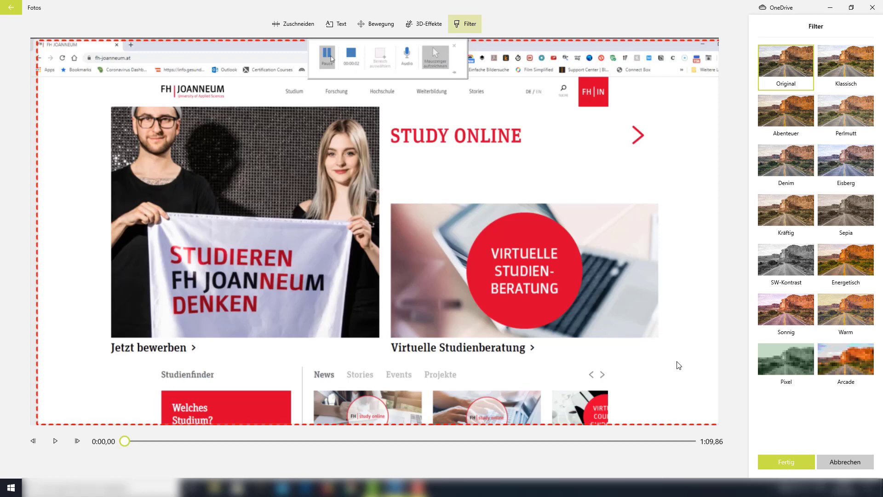
{"action": "left_click", "coordinate": [842, 258]}
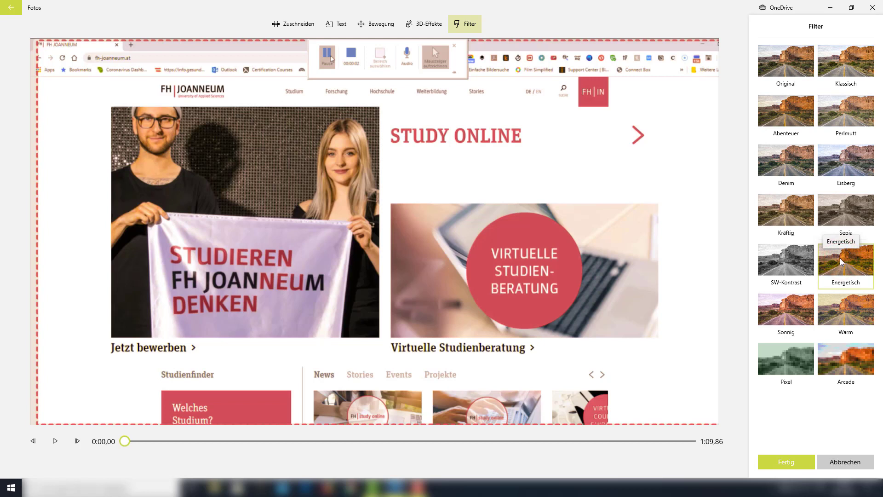
{"action": "left_click", "coordinate": [787, 462]}
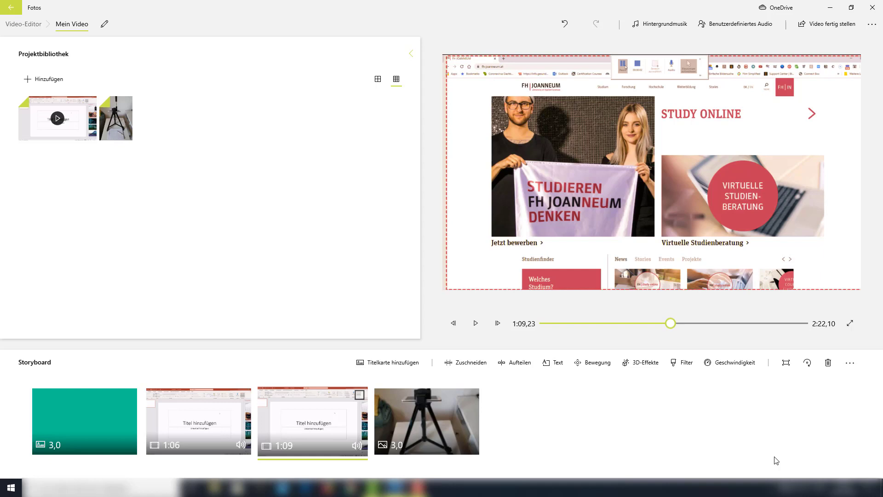
Apply the camera motion "Nach unten neigen" to the tripod photo in the storyboard
{"action": "left_click", "coordinate": [431, 417]}
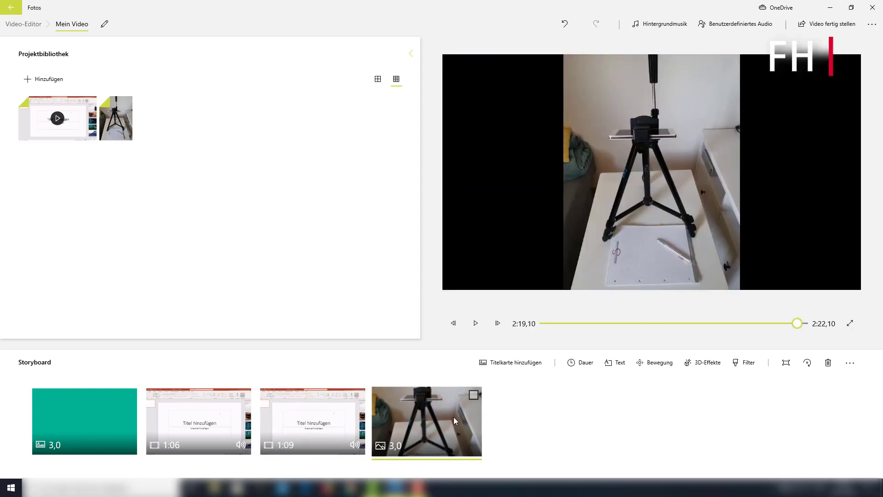
{"action": "left_click", "coordinate": [662, 362]}
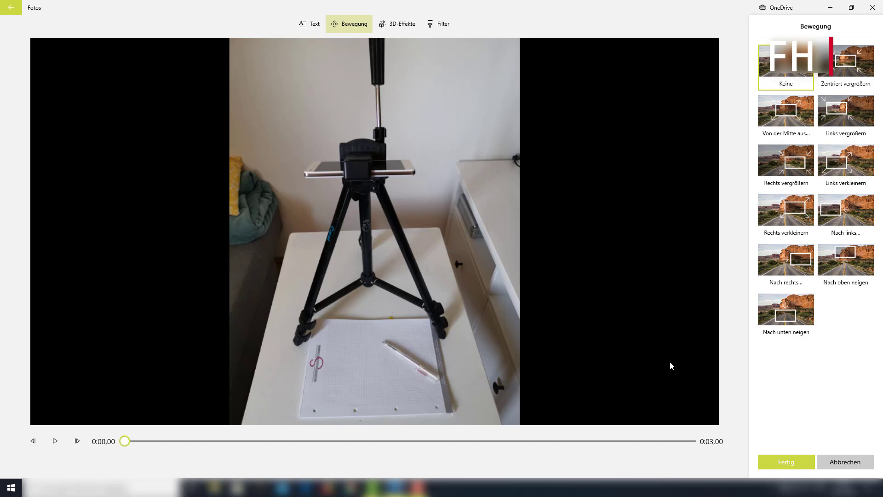
{"action": "left_click", "coordinate": [780, 321]}
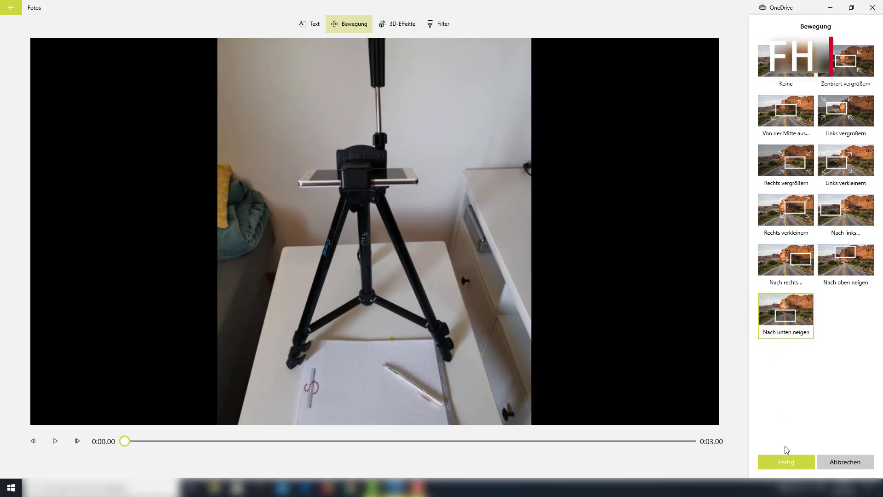
{"action": "left_click", "coordinate": [788, 462]}
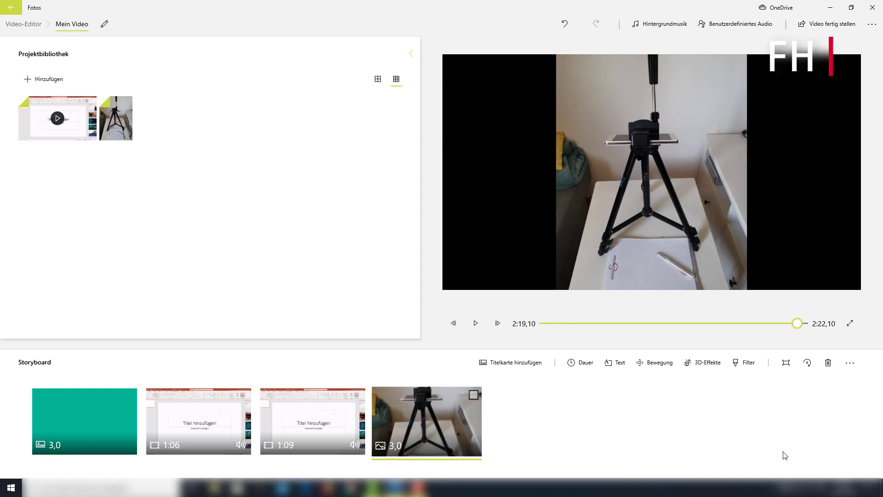
Add the background music "Berggipfel im Nebel" to the video with the music volume reduced to about half
{"action": "left_click", "coordinate": [669, 19]}
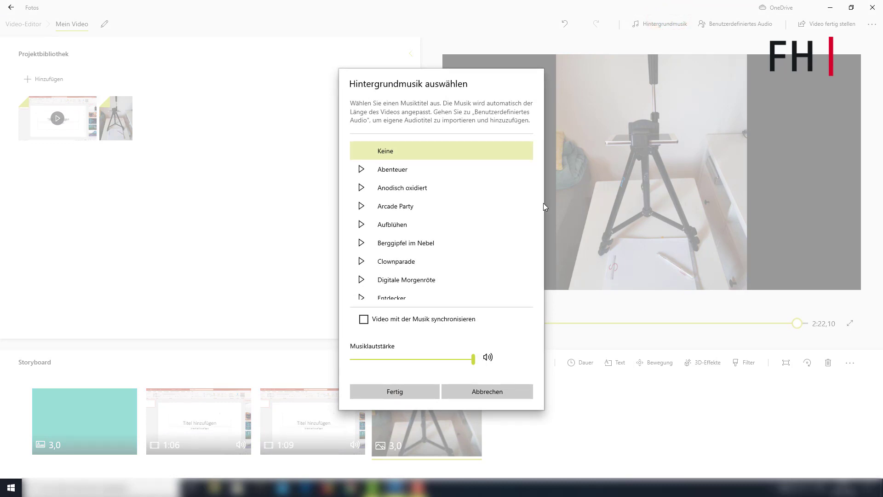
{"action": "left_click", "coordinate": [354, 244]}
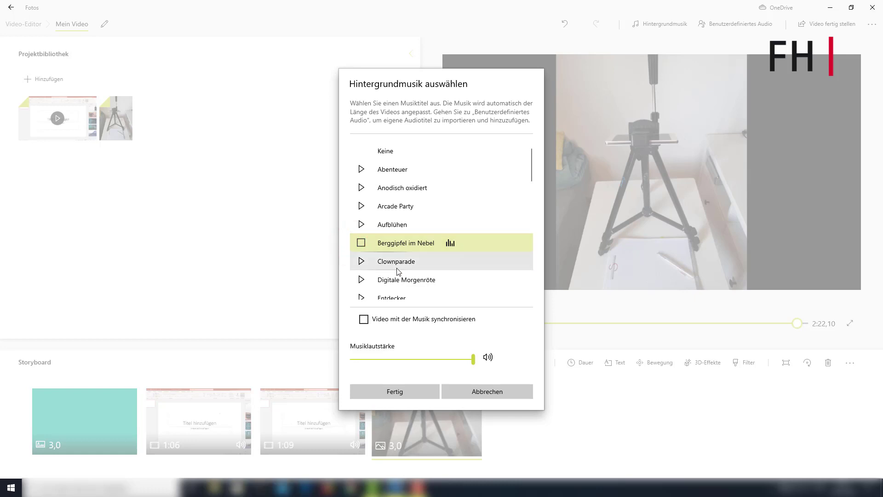
{"action": "left_click_drag", "start_coordinate": [473, 359], "coordinate": [418, 359]}
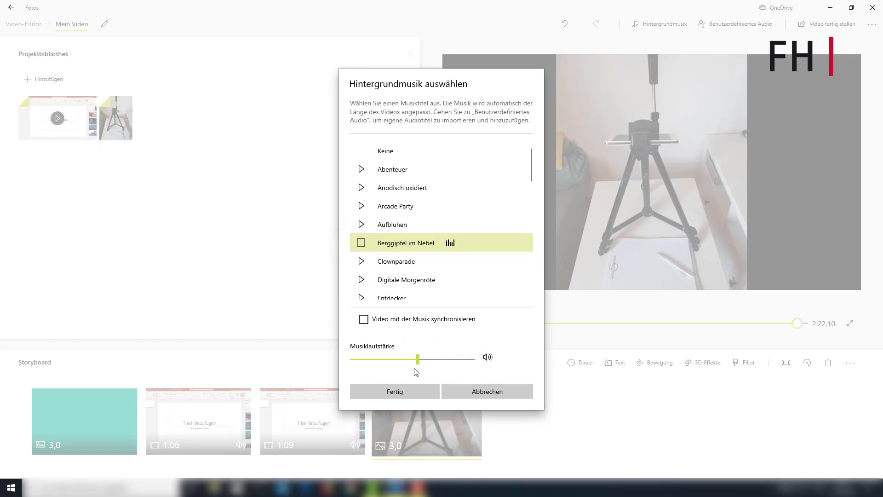
{"action": "left_click", "coordinate": [400, 391]}
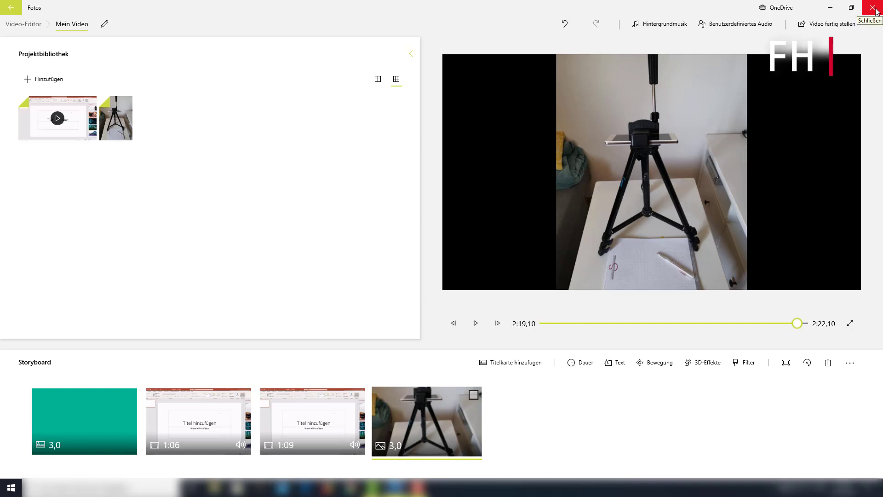
Close the Fotos window, relaunch the Video-Editor from the installed Windows apps and reopen the project "Mein Video"
{"action": "left_click", "coordinate": [872, 8]}
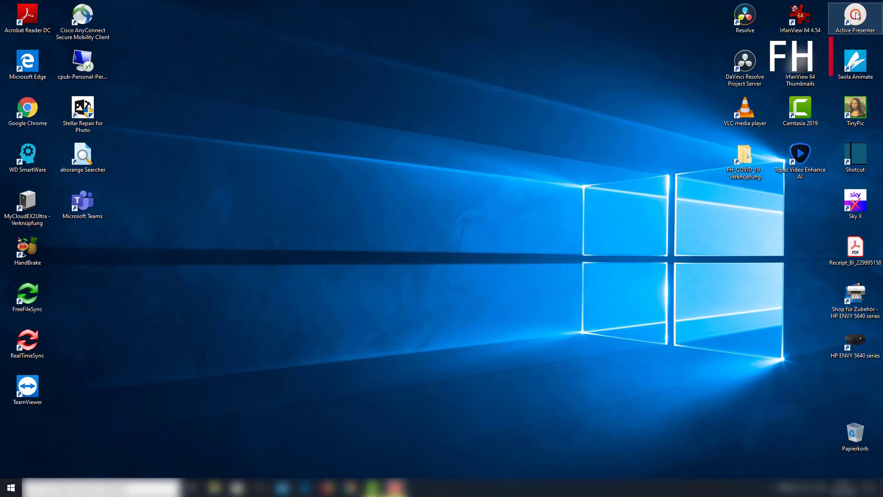
{"action": "left_click", "coordinate": [6, 489]}
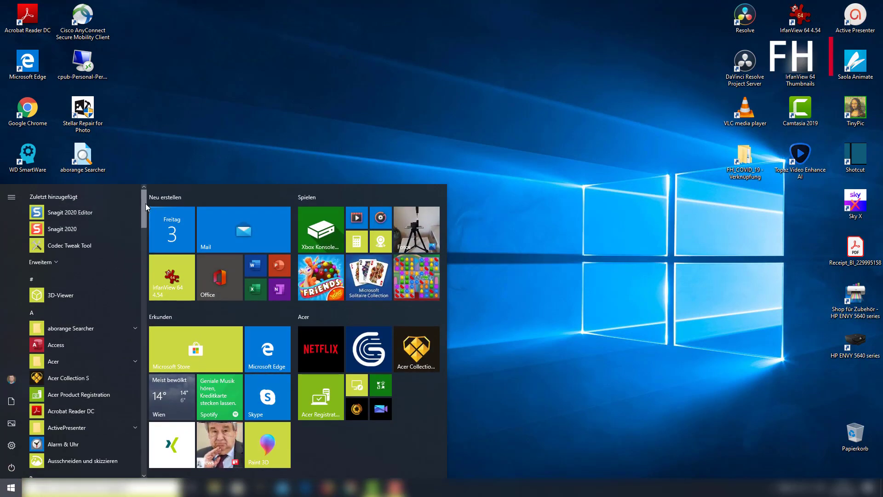
{"action": "left_click_drag", "start_coordinate": [145, 203], "coordinate": [145, 423]}
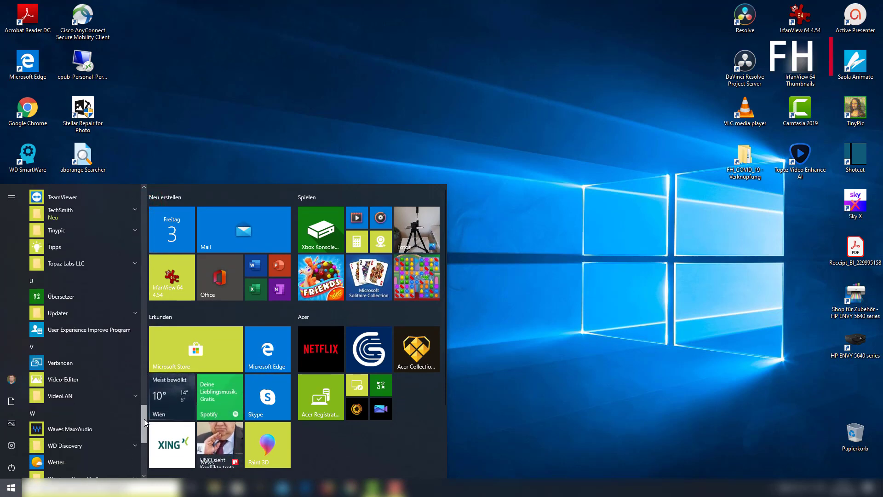
{"action": "left_click", "coordinate": [93, 382]}
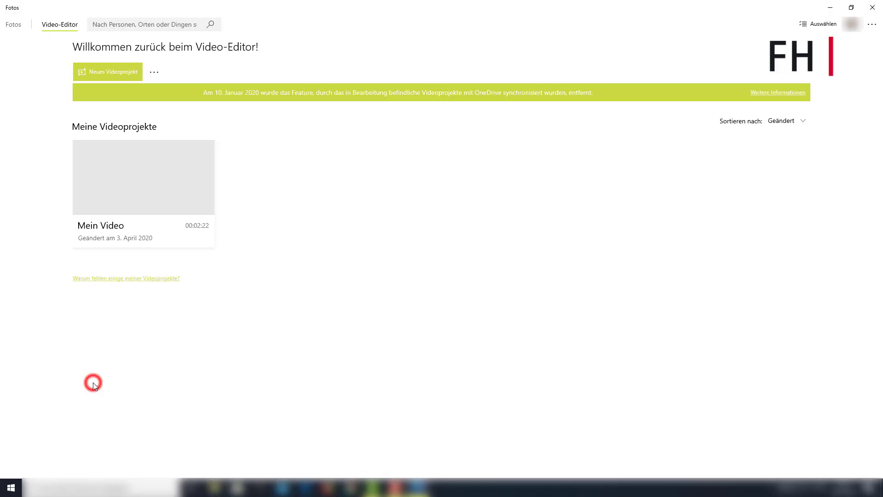
{"action": "left_click", "coordinate": [116, 185]}
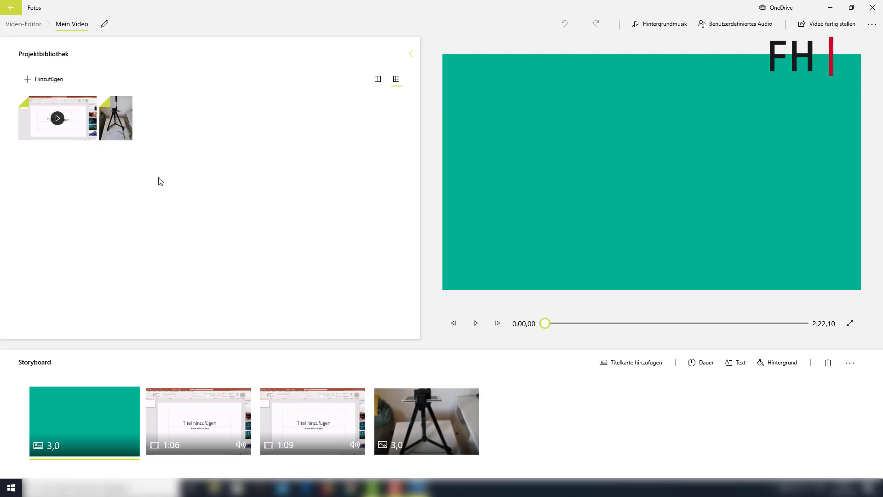
Export the finished video in "Mittel 720p" quality to the Bilder folder under the file name "Mein Video"
{"action": "left_click", "coordinate": [824, 25]}
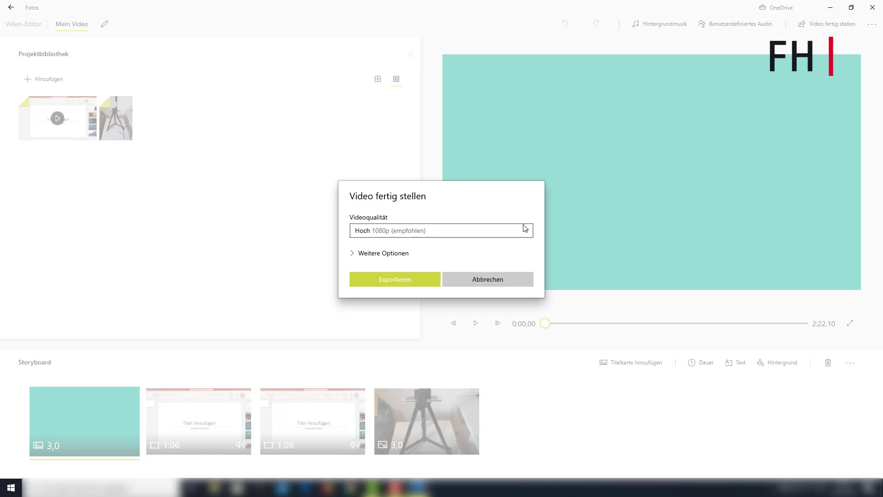
{"action": "left_click", "coordinate": [524, 236]}
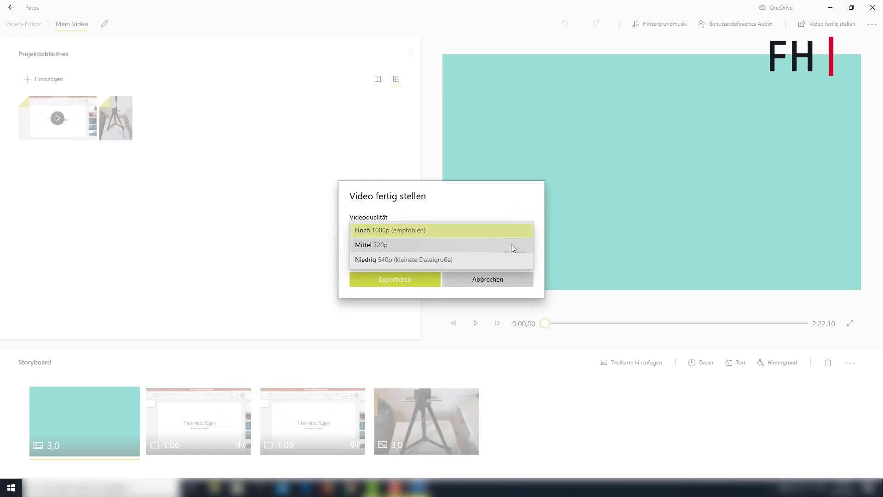
{"action": "left_click", "coordinate": [512, 244]}
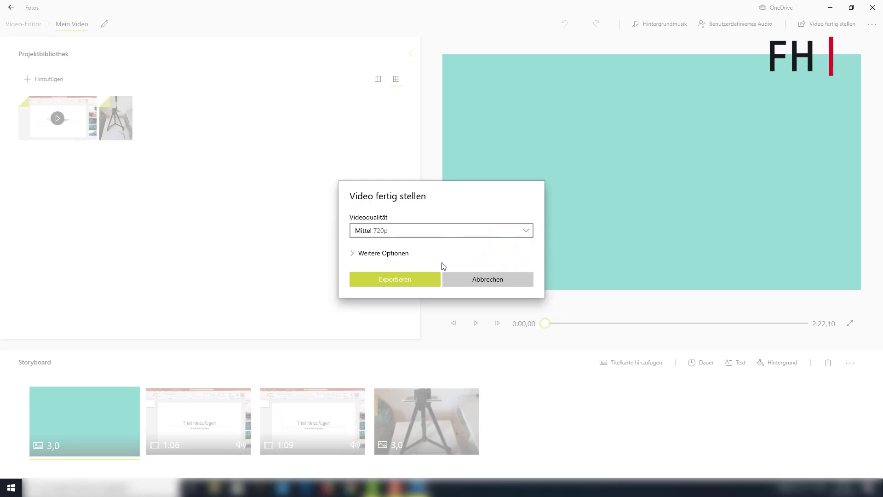
{"action": "left_click", "coordinate": [407, 280]}
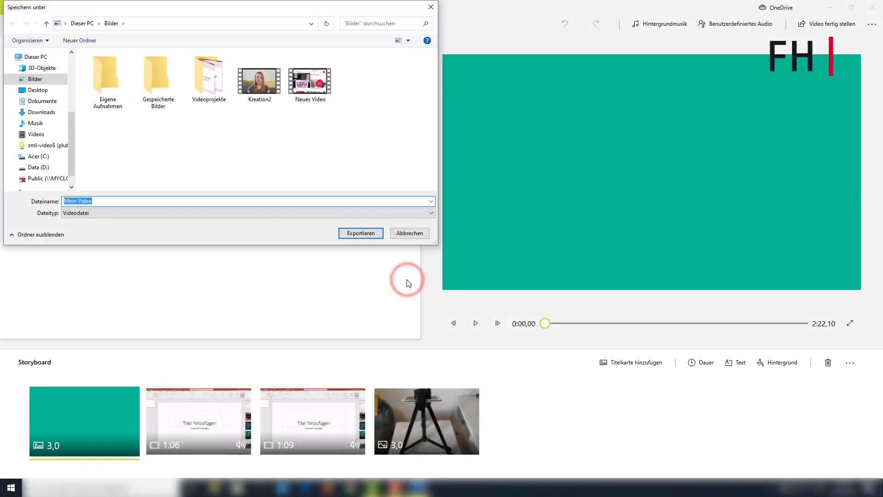
{"action": "left_click", "coordinate": [356, 236]}
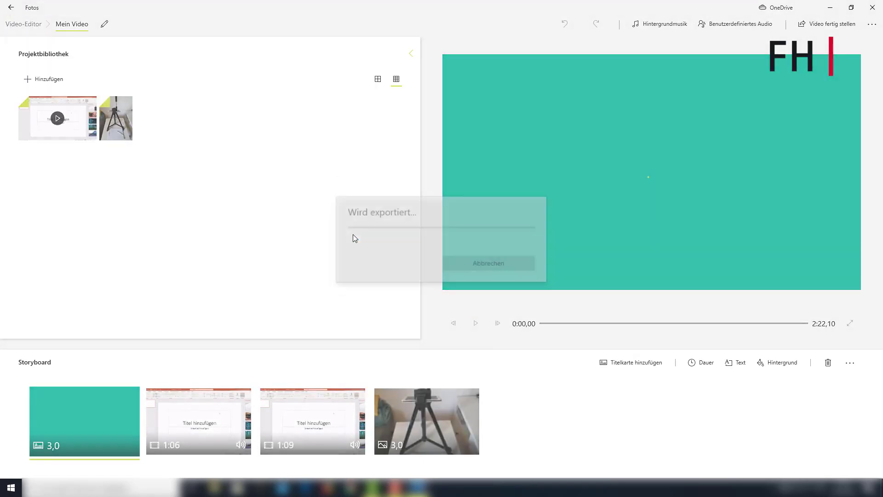